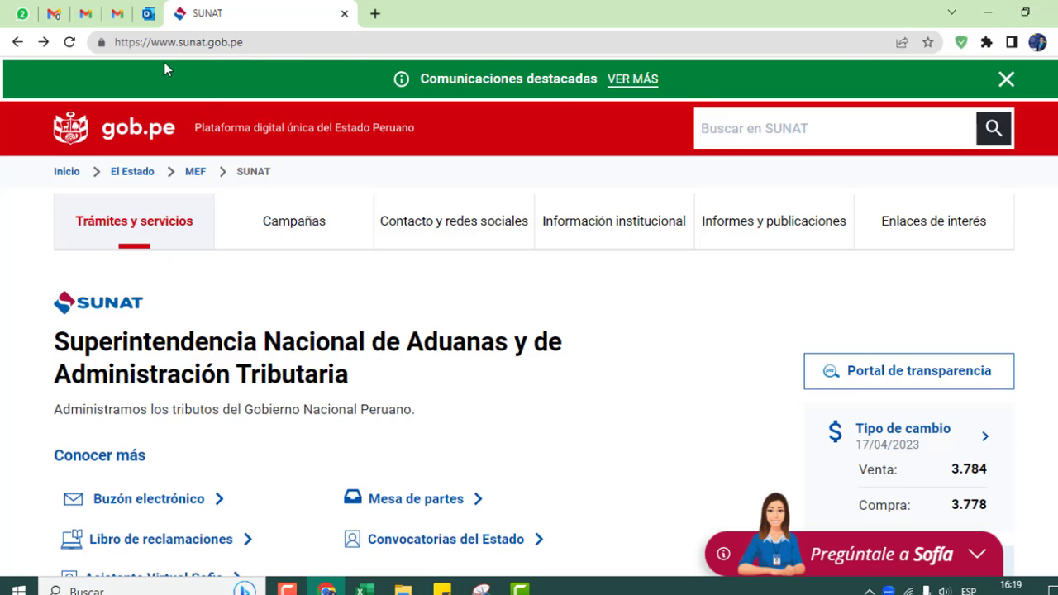
Scroll the sunat.gob.pe home page to 'Orientación, trámites y servicios más visitados' with the SOL link.
{"action": "scroll", "coordinate": [529, 330], "scroll_direction": "down", "scroll_amount": 5}
{"action": "scroll", "coordinate": [529, 330], "scroll_direction": "up", "scroll_amount": 1}
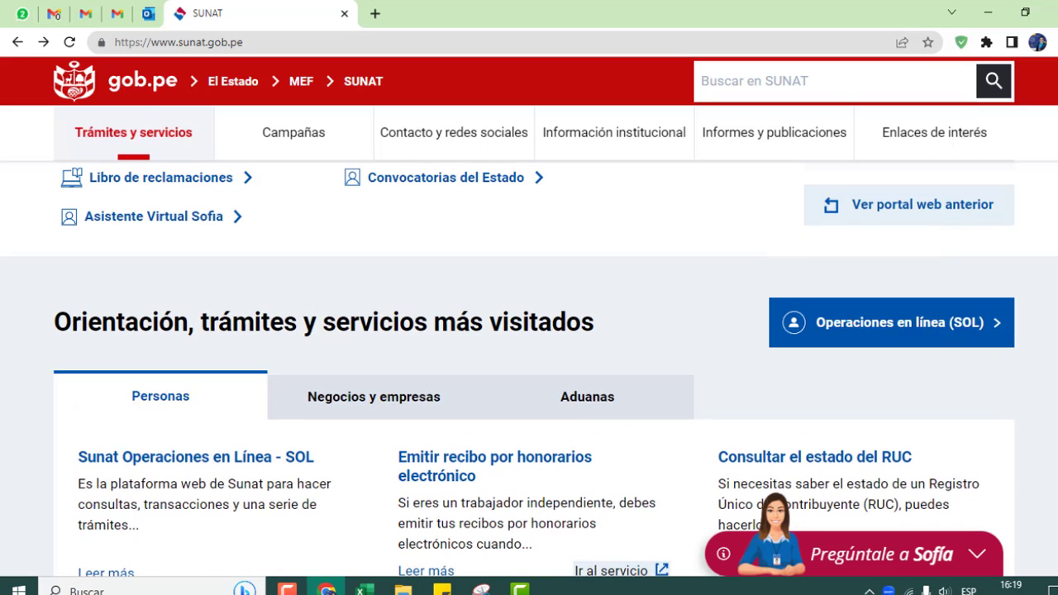
Open the Mis Trámites y Consultas SOL login in a maximized window, set to RUC login.
{"action": "left_click", "coordinate": [903, 321]}
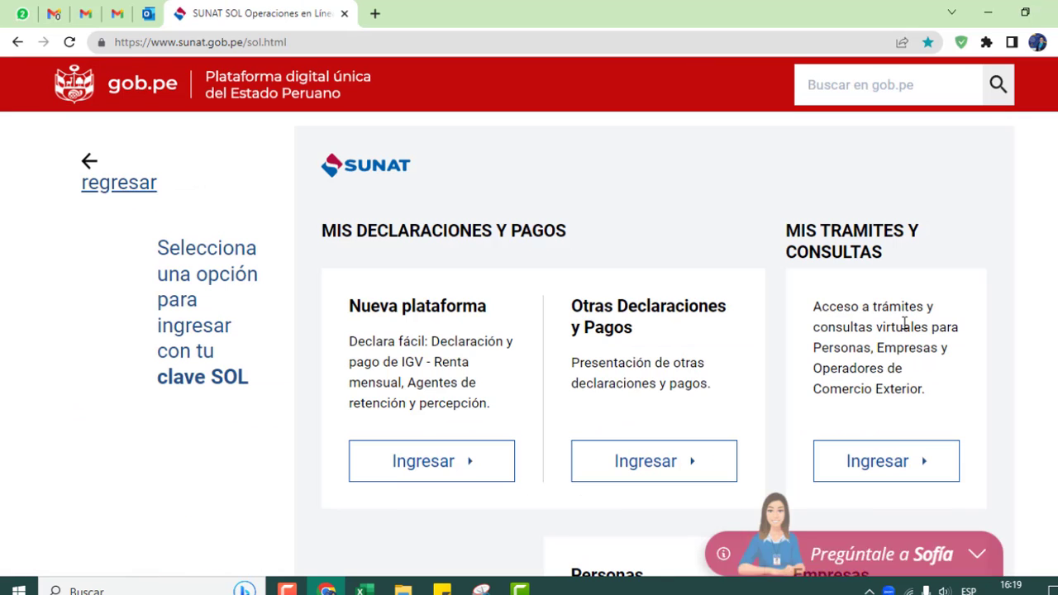
{"action": "left_click", "coordinate": [887, 463]}
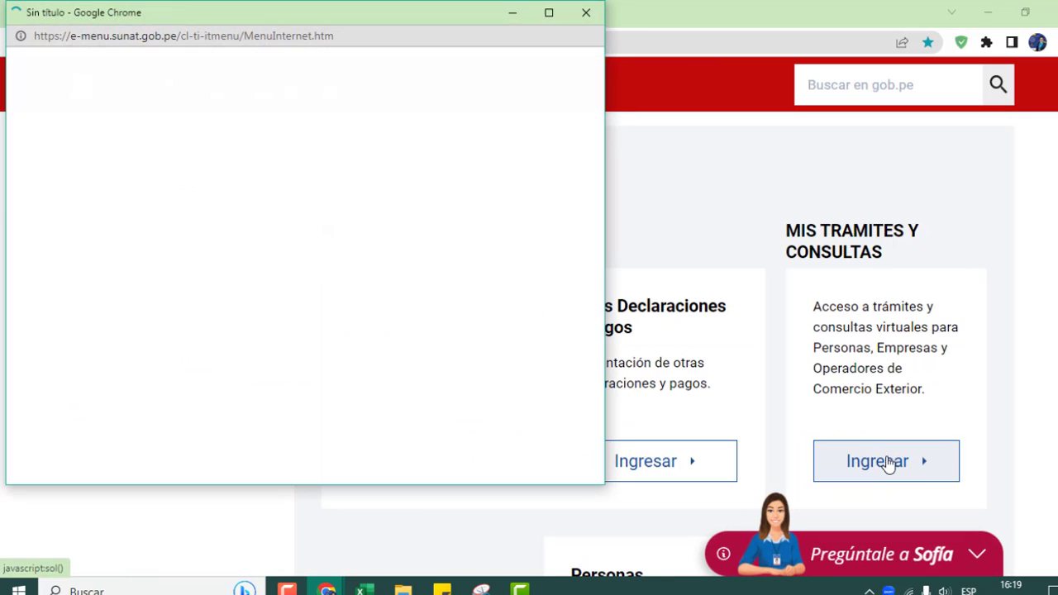
{"action": "left_click", "coordinate": [555, 13]}
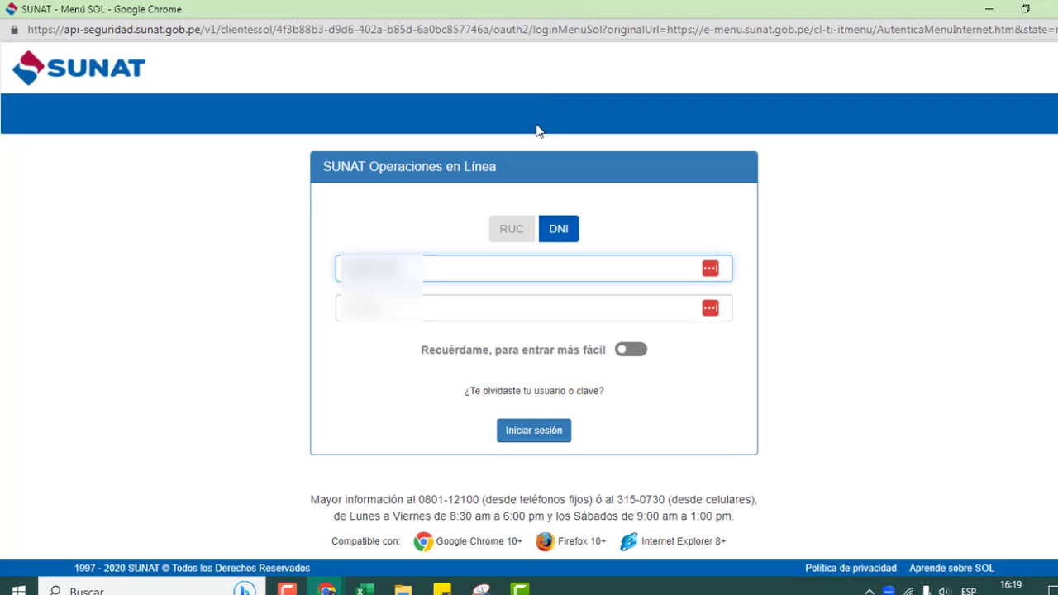
{"action": "left_click", "coordinate": [447, 268]}
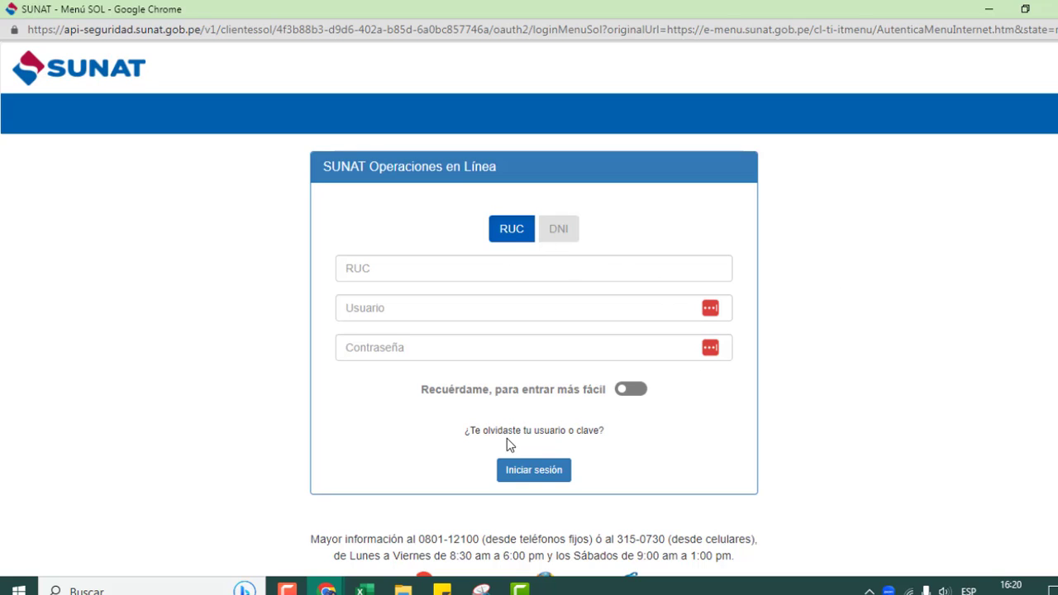
Choose '¿Te olvidaste tu usuario o clave?' to recover the Clave SOL via the secret question.
{"action": "left_click", "coordinate": [585, 432]}
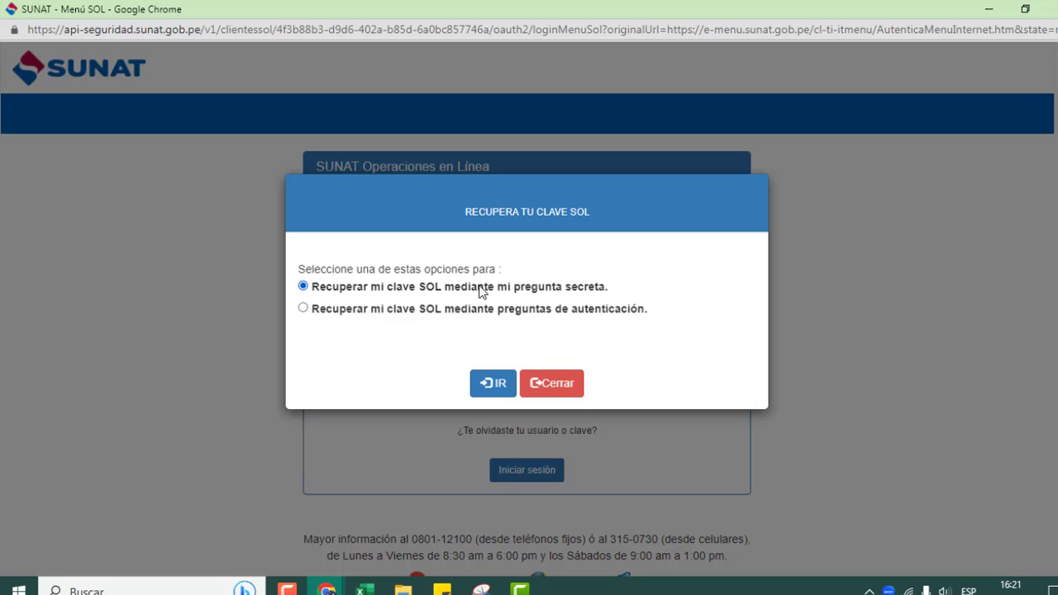
Continue with secret-question recovery and look up the taxpayer's RUC to show 'El personaje que más admira'.
{"action": "left_click", "coordinate": [496, 385]}
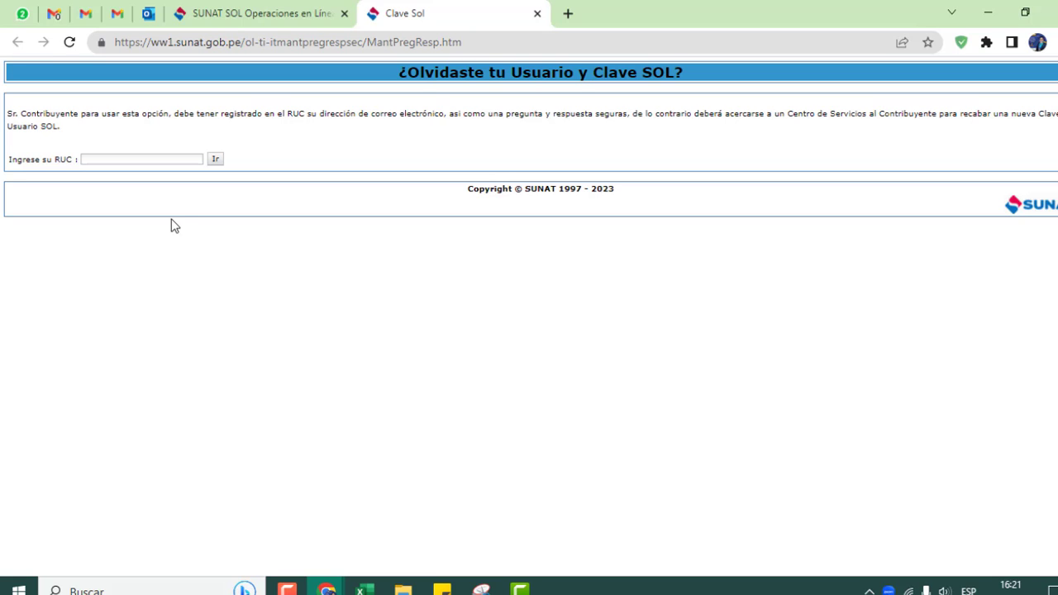
{"action": "left_click", "coordinate": [117, 161]}
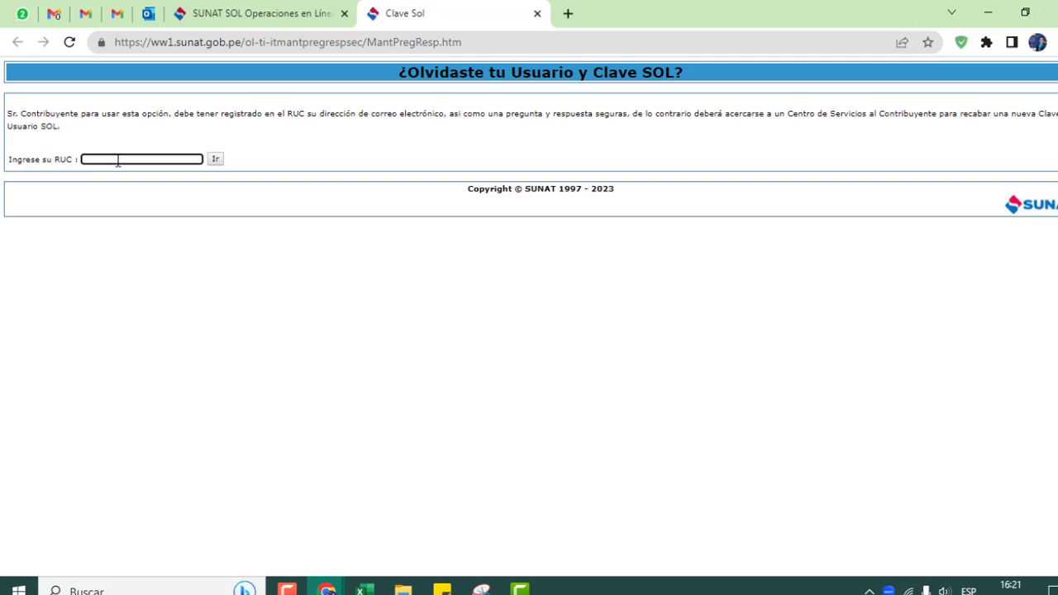
{"action": "left_click", "coordinate": [215, 163]}
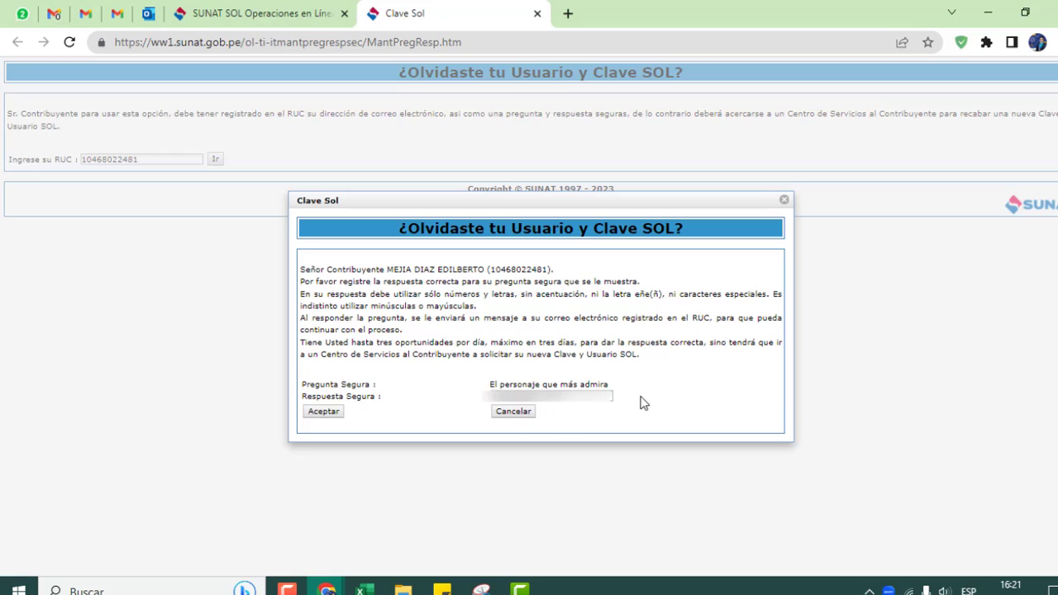
Submit the secure answer, then resubmit the corrected answer after the 'incorrecta' warning.
{"action": "left_click", "coordinate": [334, 412]}
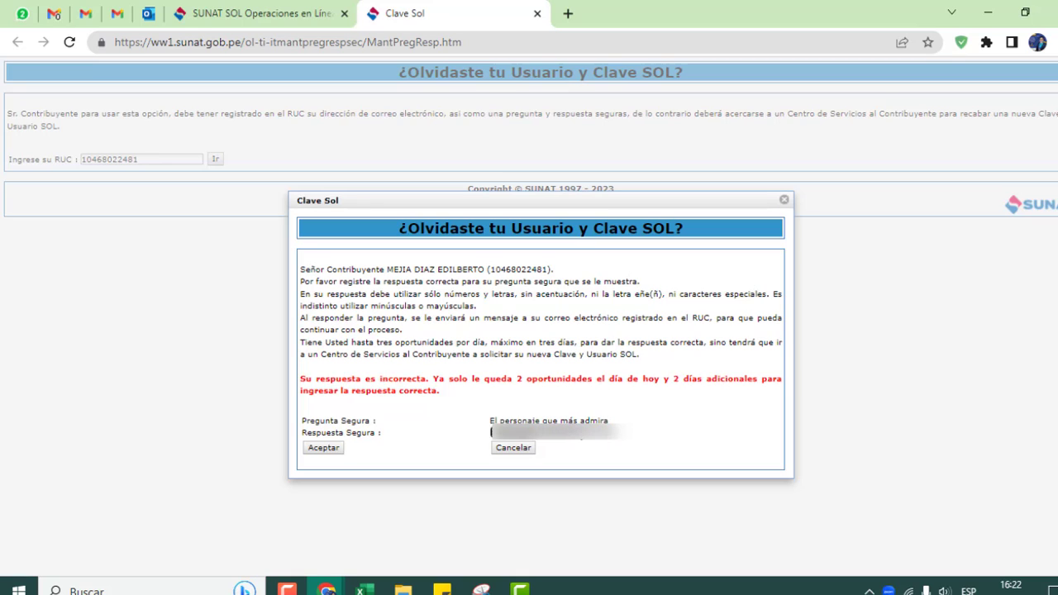
{"action": "left_click", "coordinate": [324, 450]}
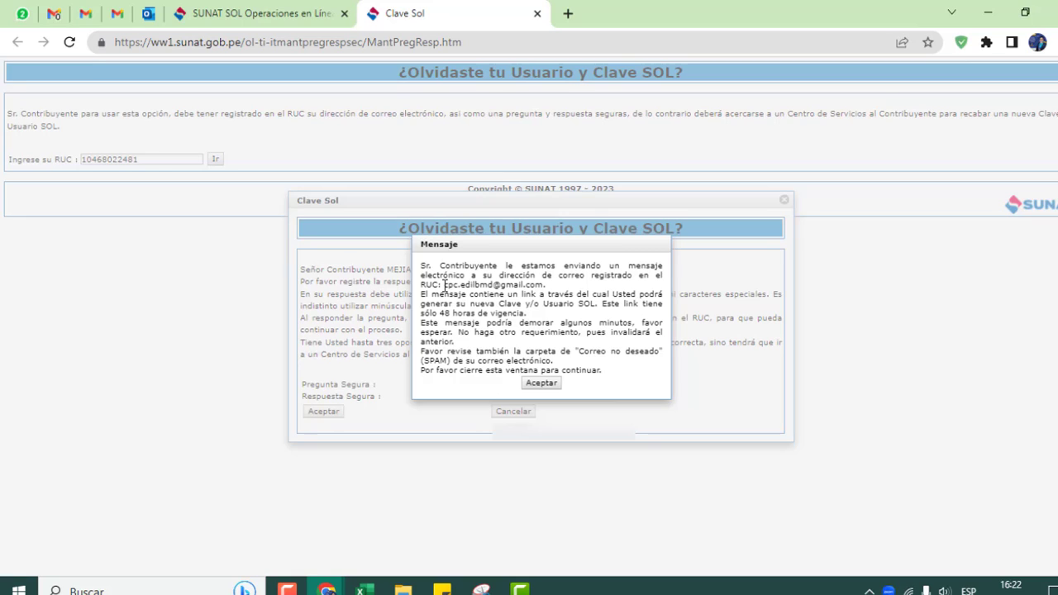
Dismiss the e-mail confirmation message with Aceptar, closing the Clave Sol recovery dialog.
{"action": "left_click_drag", "start_coordinate": [444, 285], "coordinate": [556, 293]}
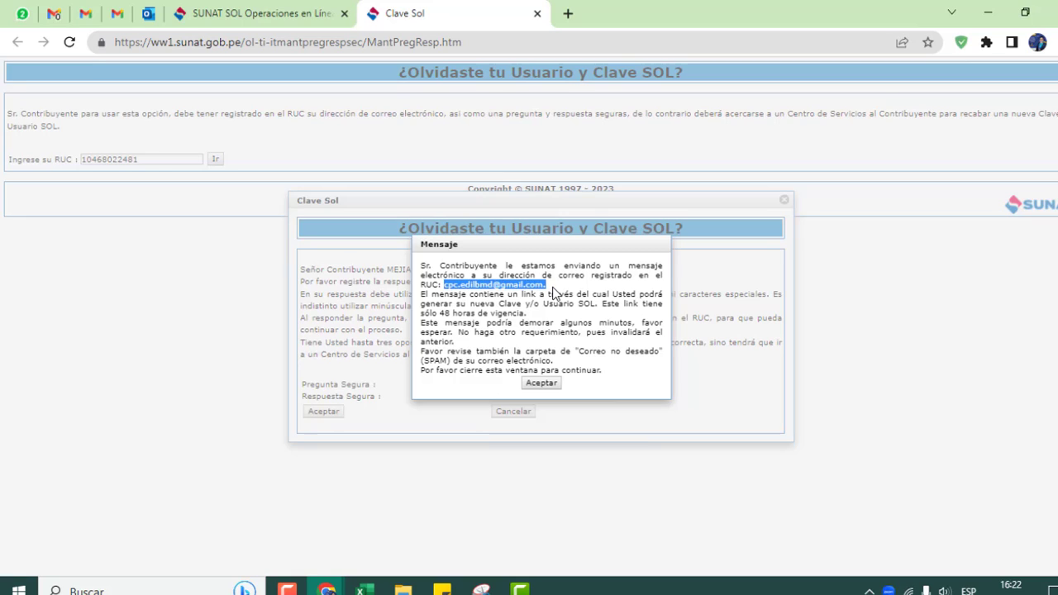
{"action": "left_click", "coordinate": [546, 284]}
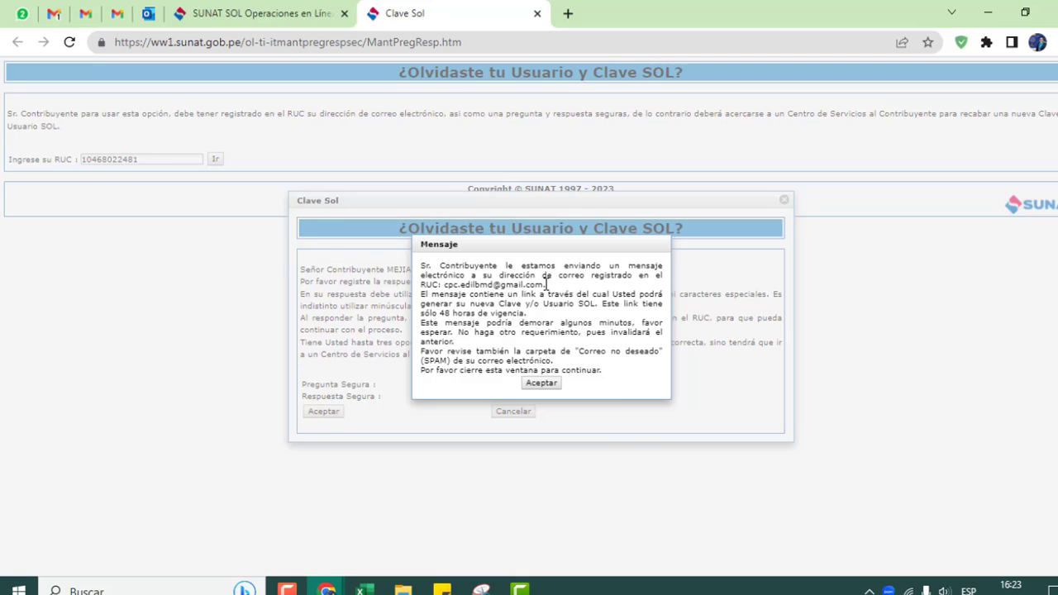
{"action": "left_click", "coordinate": [542, 385]}
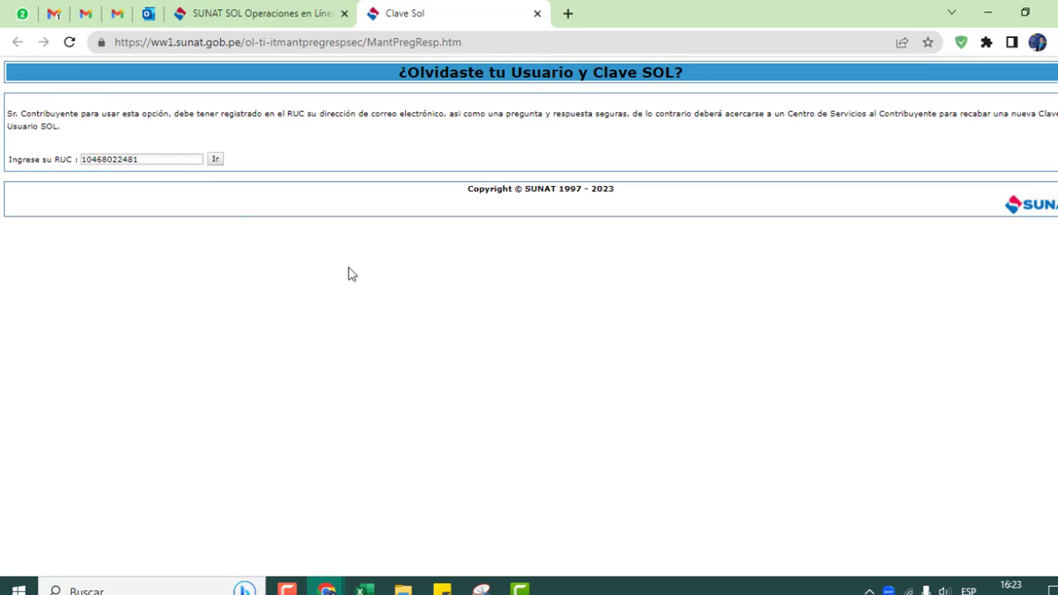
Sign in to SOL with DNI credentials and open the user account menu.
{"action": "left_click", "coordinate": [538, 14]}
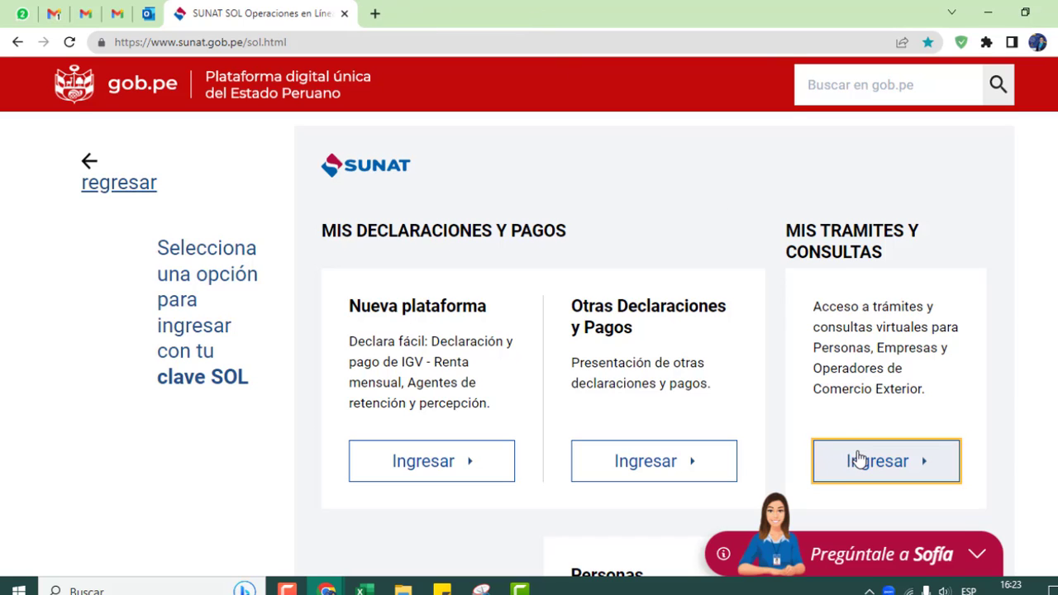
{"action": "left_click", "coordinate": [860, 461]}
{"action": "left_click", "coordinate": [550, 225]}
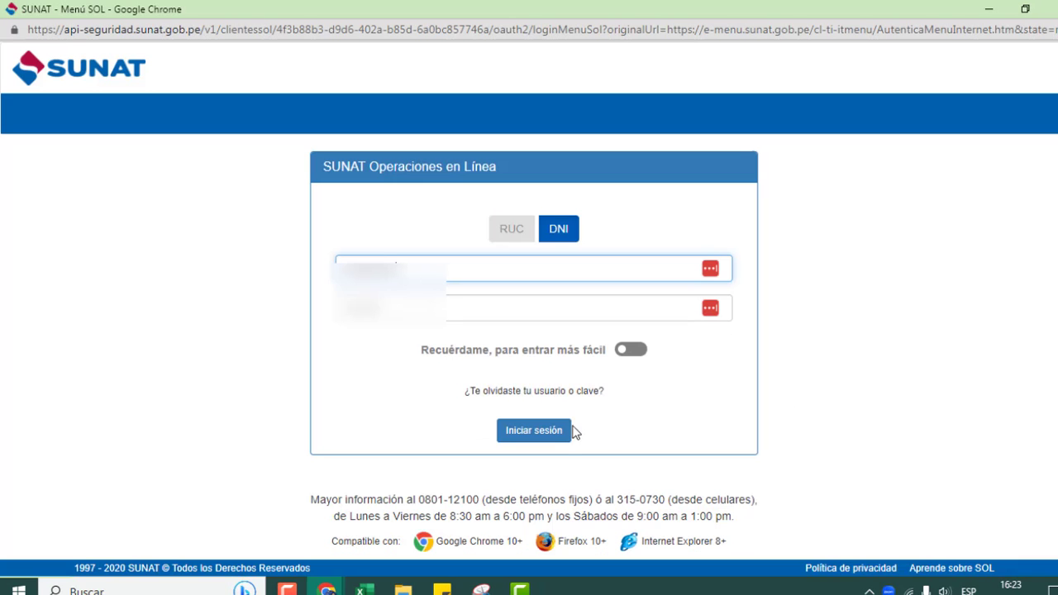
{"action": "left_click", "coordinate": [548, 432]}
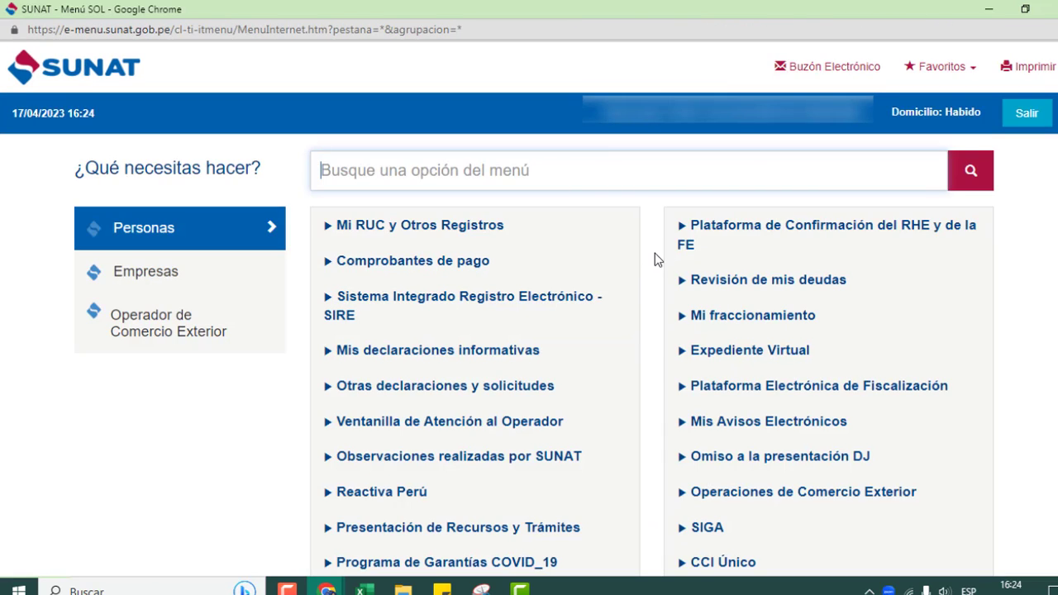
{"action": "left_click", "coordinate": [796, 124]}
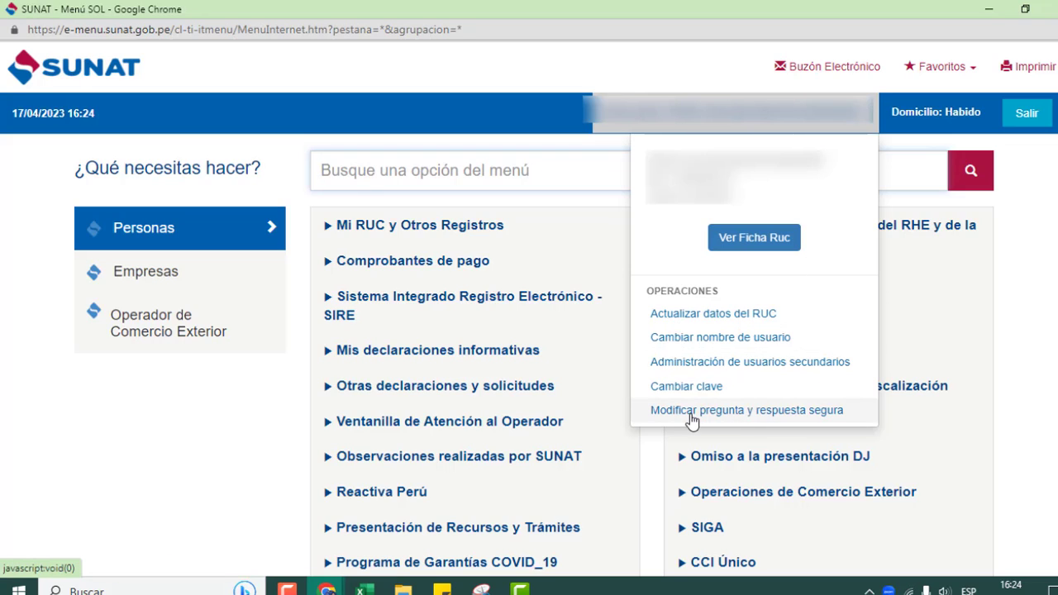
Open 'Modificar pregunta y respuesta segura' and review the predesigned question list without changing it.
{"action": "left_click", "coordinate": [796, 413]}
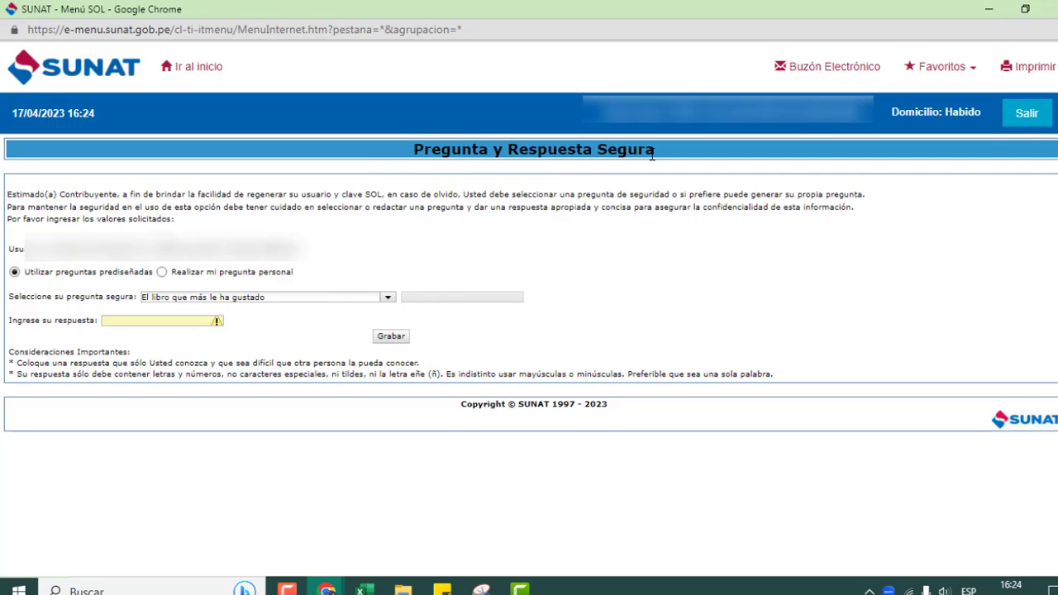
{"action": "left_click", "coordinate": [388, 299]}
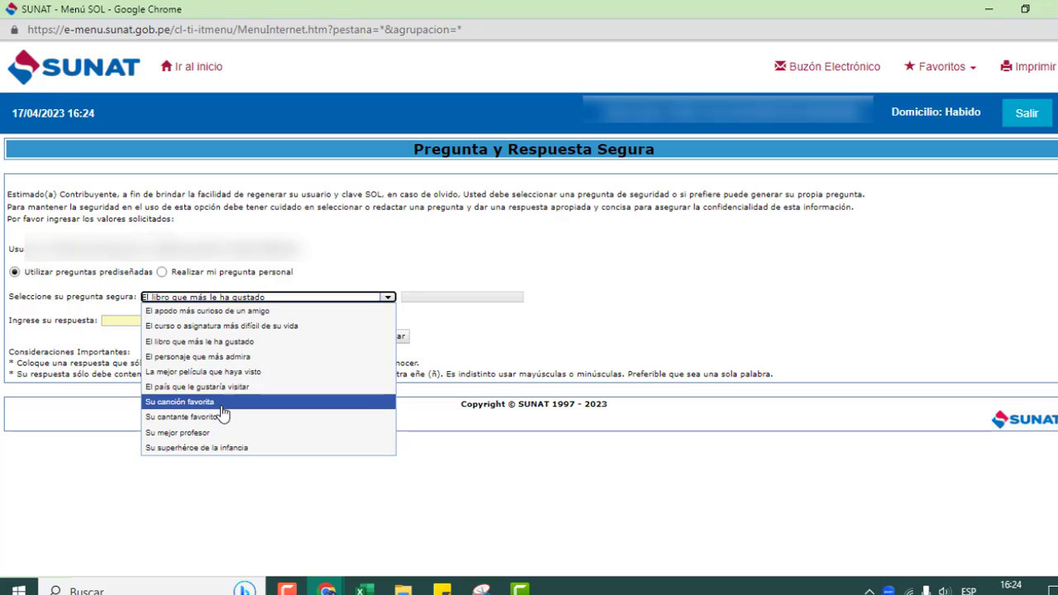
{"action": "left_click", "coordinate": [513, 348]}
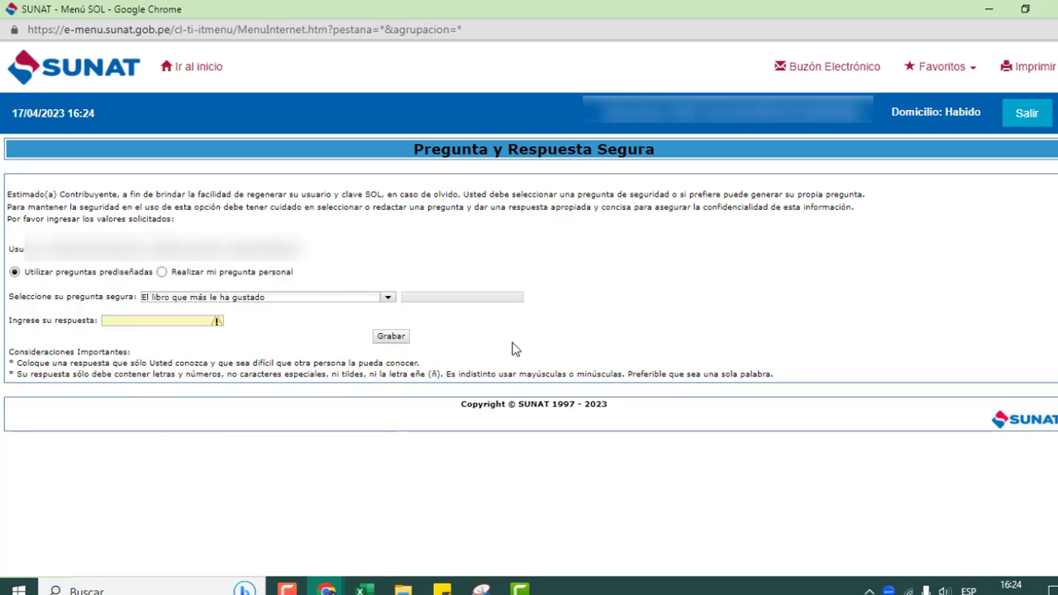
Write the personal question 'primer celular comprado', enter its answer and save with Grabar.
{"action": "left_click", "coordinate": [162, 274]}
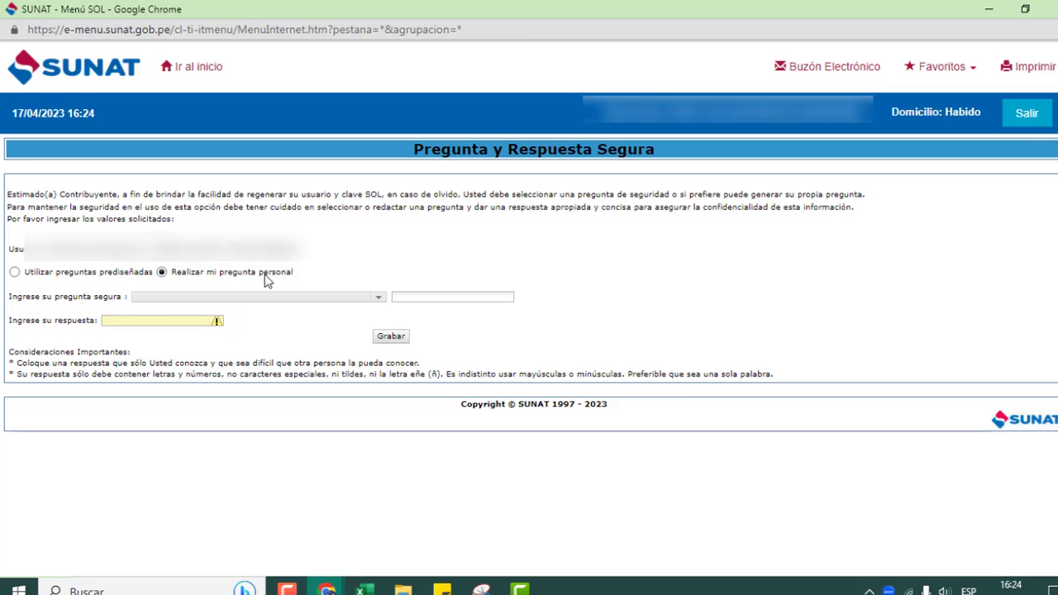
{"action": "left_click", "coordinate": [434, 299]}
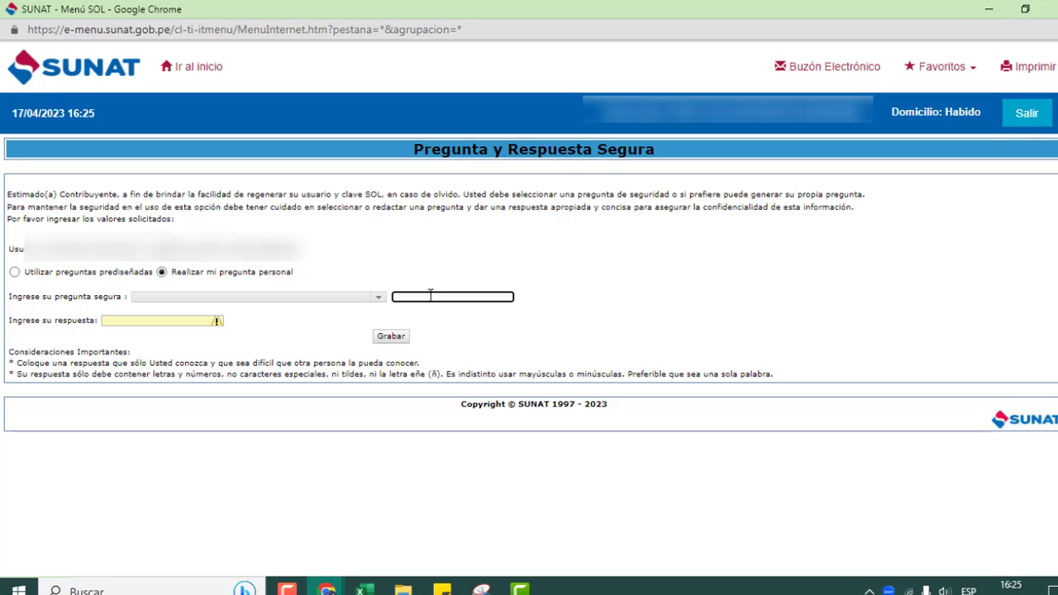
{"action": "left_click", "coordinate": [403, 285]}
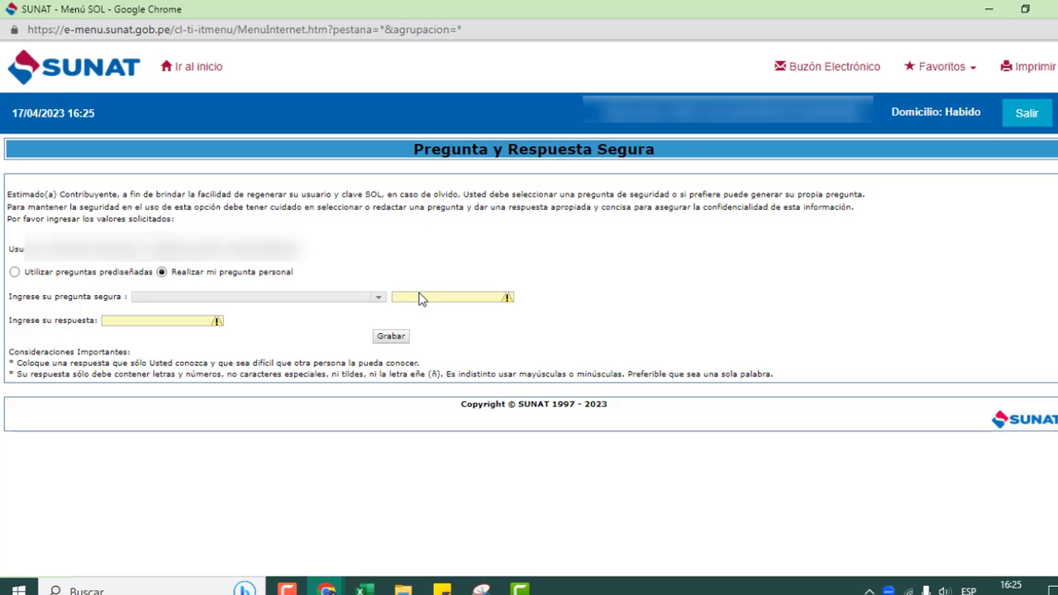
{"action": "left_click", "coordinate": [422, 295]}
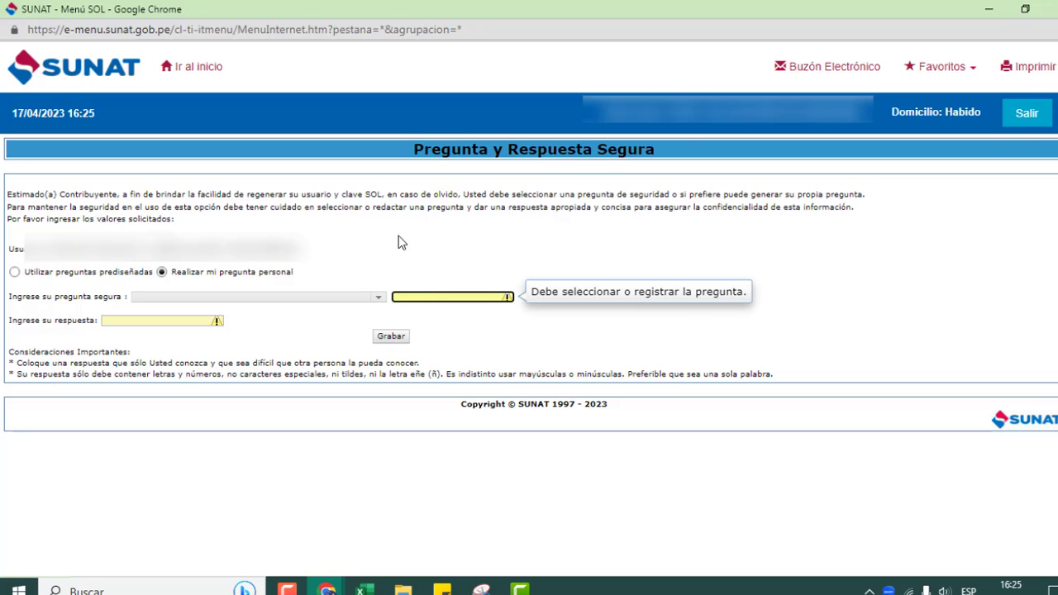
{"action": "type", "text": "er celular comprado"}
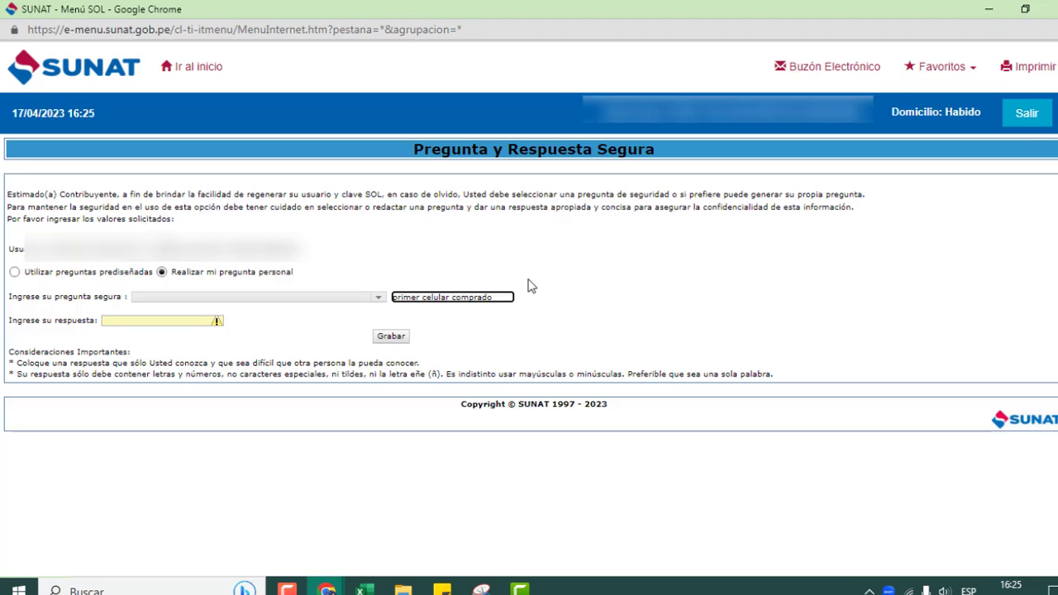
{"action": "left_click", "coordinate": [602, 299]}
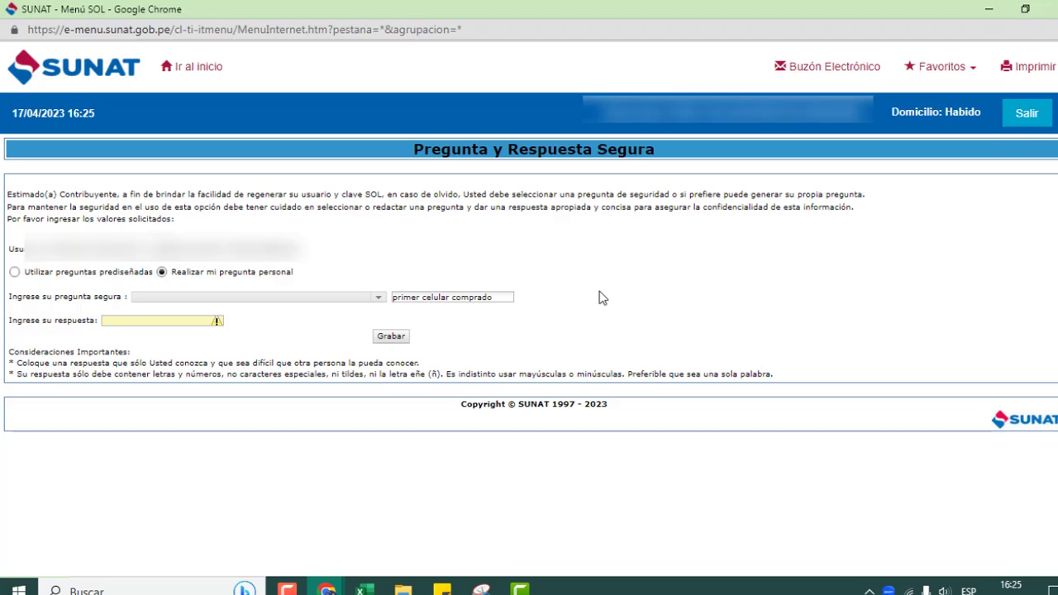
{"action": "left_click", "coordinate": [131, 324]}
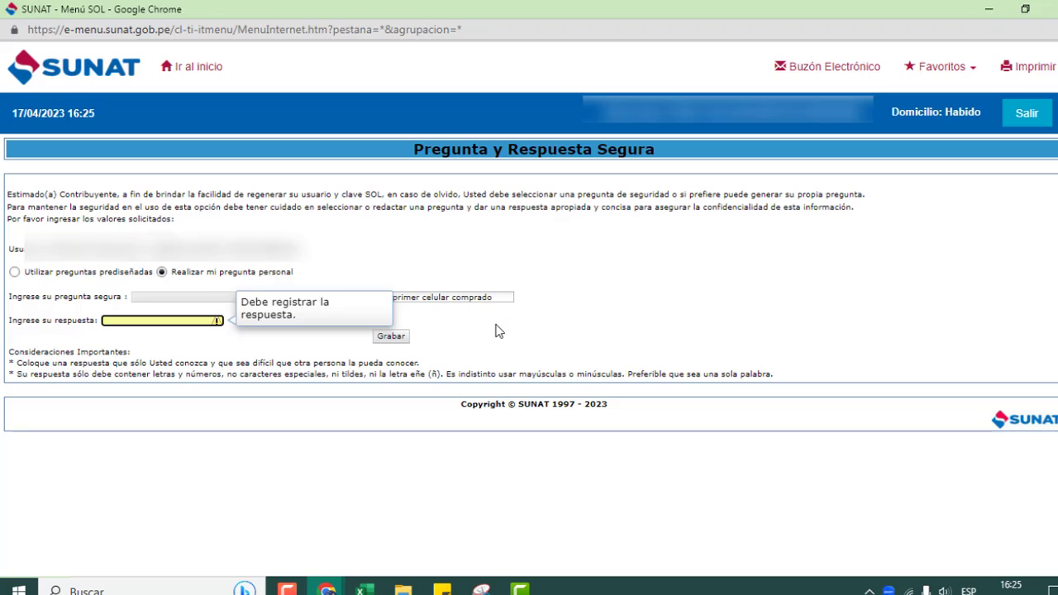
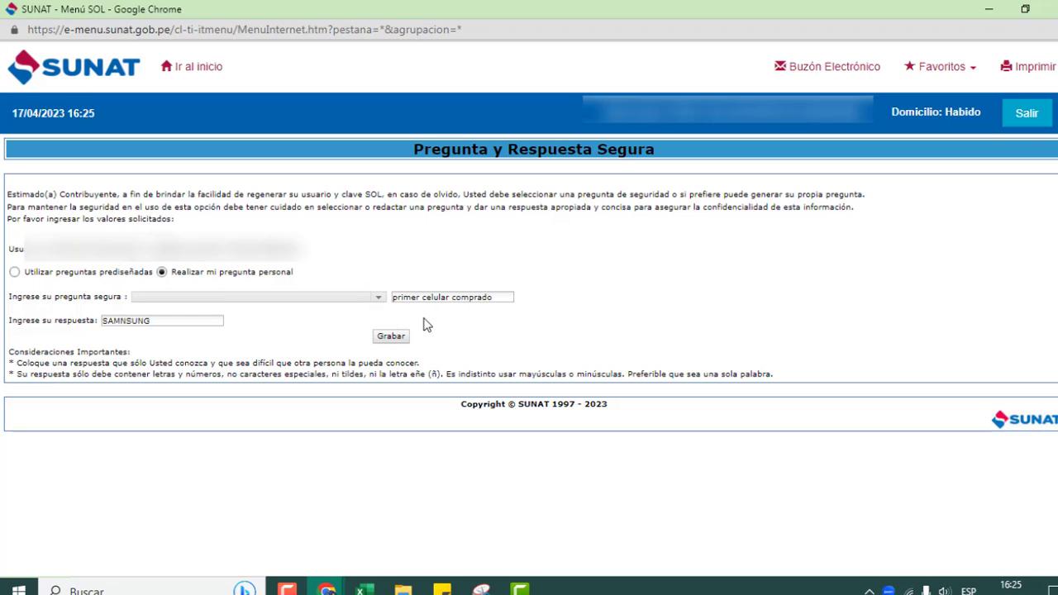
{"action": "left_click", "coordinate": [392, 339]}
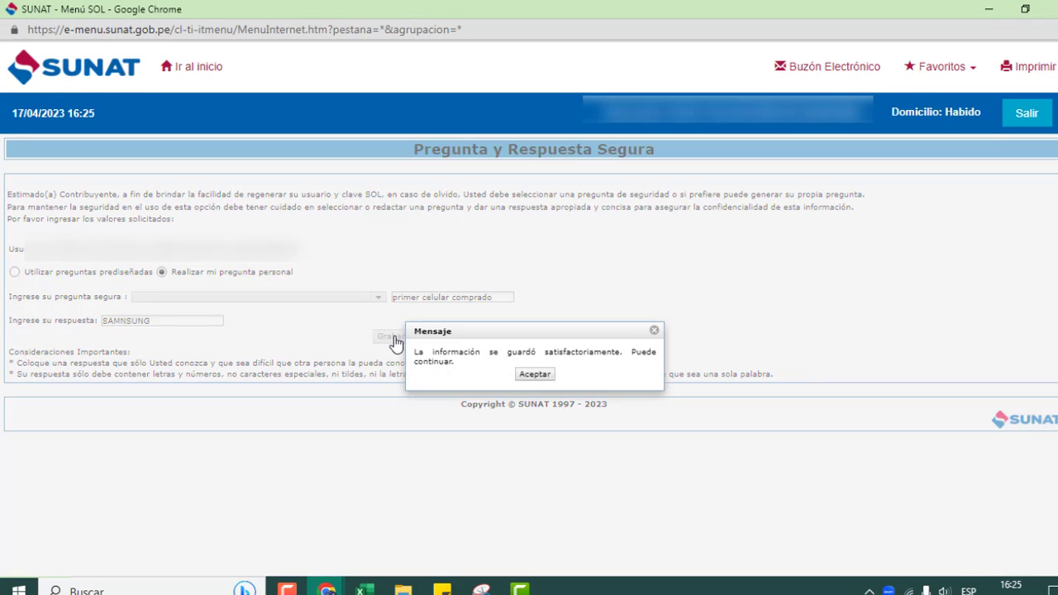
Acknowledge the save, log out, and reopen the maximized login's Clave SOL recovery options.
{"action": "left_click", "coordinate": [535, 374]}
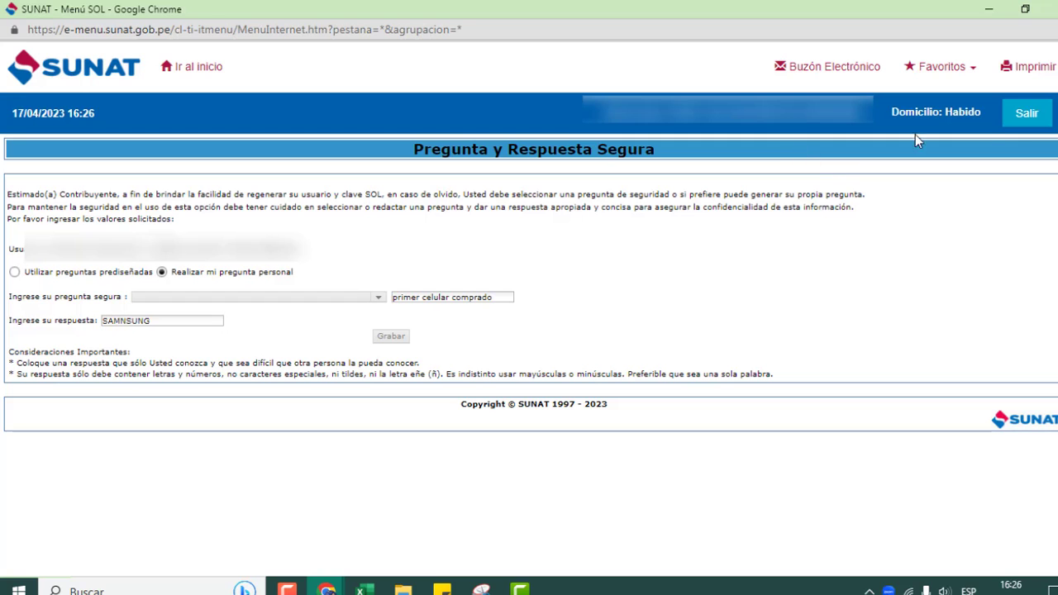
{"action": "left_click", "coordinate": [1022, 118]}
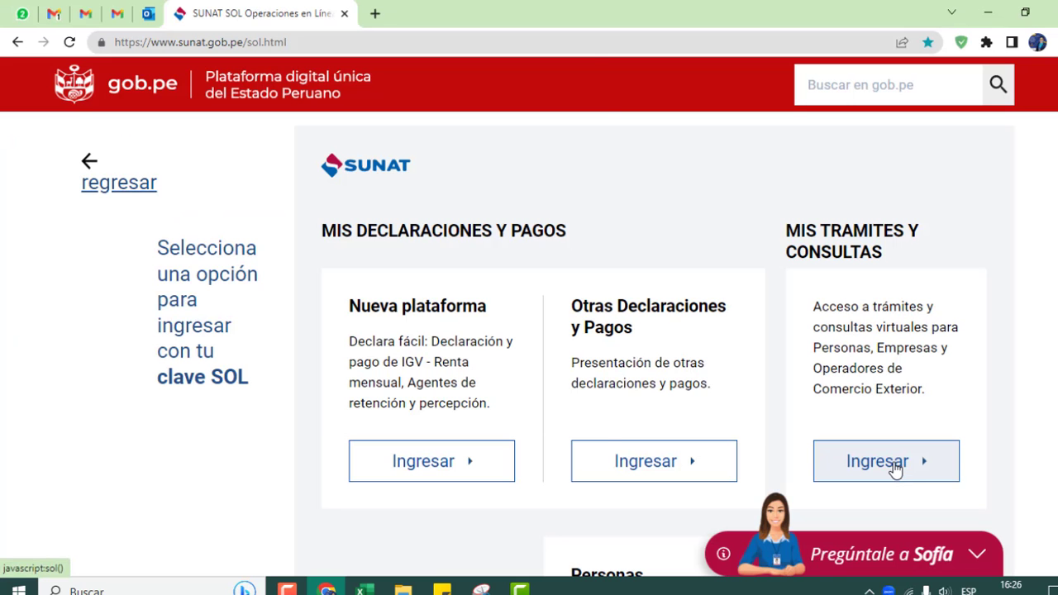
{"action": "left_click", "coordinate": [895, 465]}
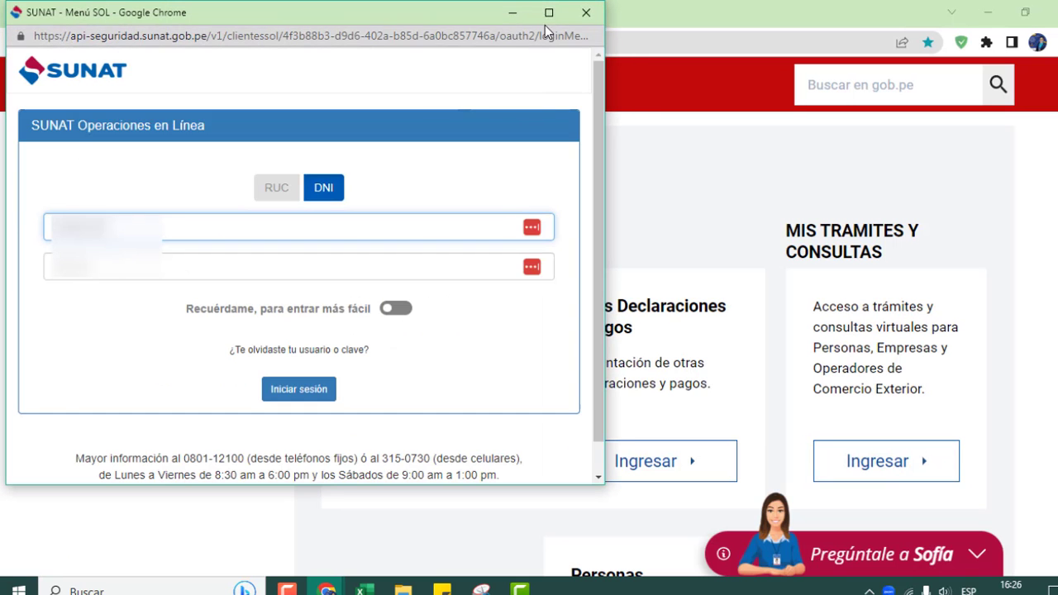
{"action": "left_click", "coordinate": [548, 13]}
{"action": "left_click", "coordinate": [518, 395]}
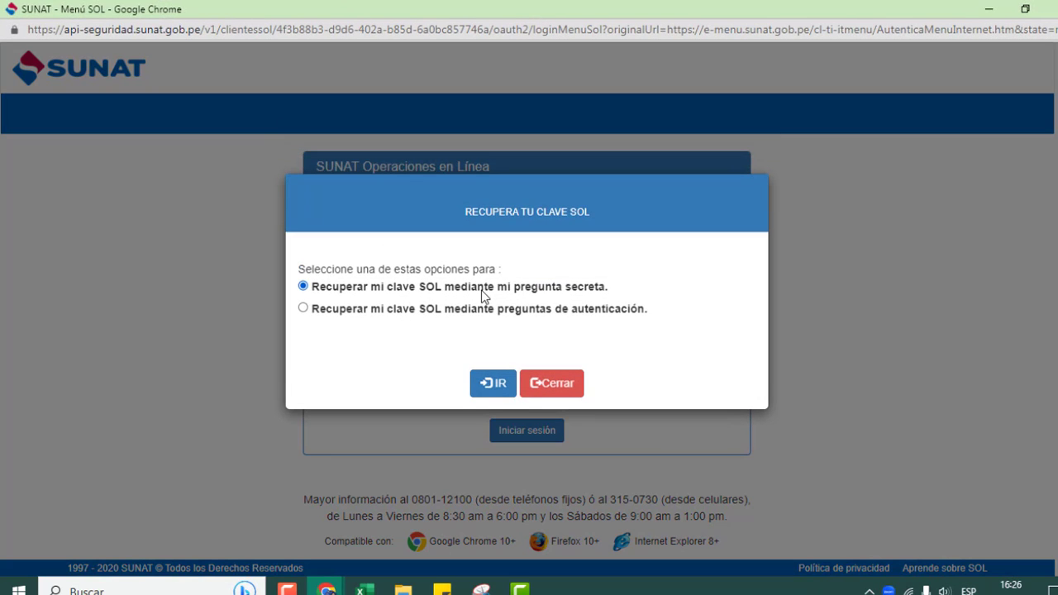
Continue Clave SOL recovery by secret question and submit the taxpayer's RUC to display 'primer celular comprado'.
{"action": "left_click", "coordinate": [493, 383]}
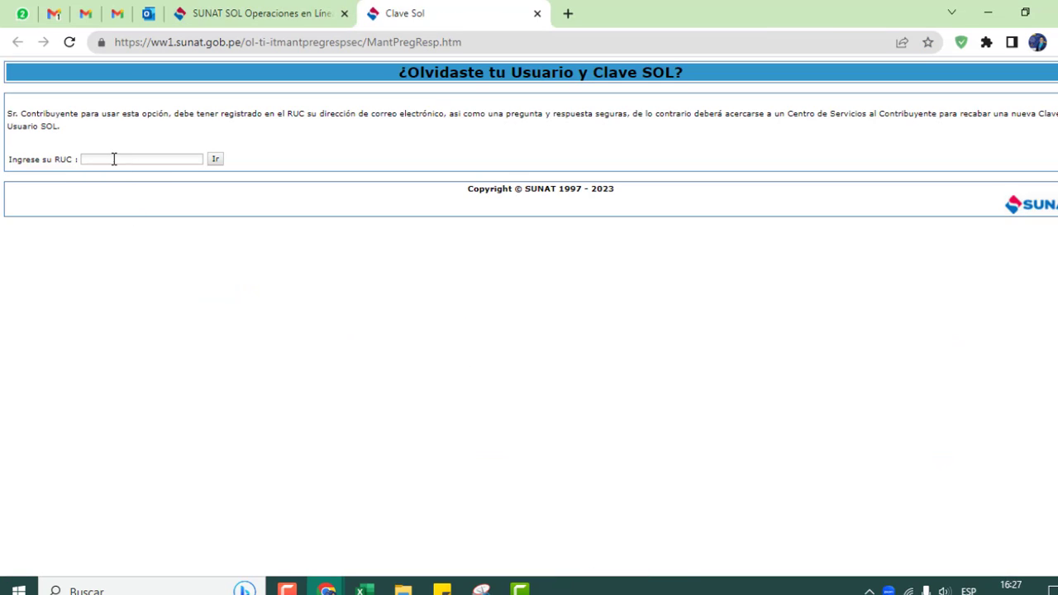
{"action": "left_click", "coordinate": [114, 159]}
{"action": "key", "text": "Return"}
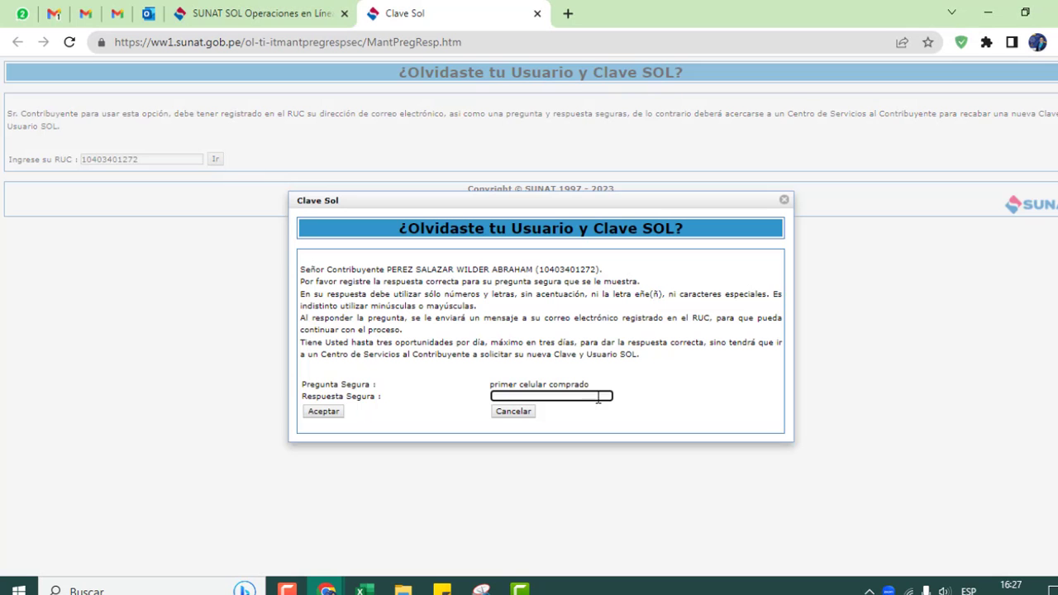